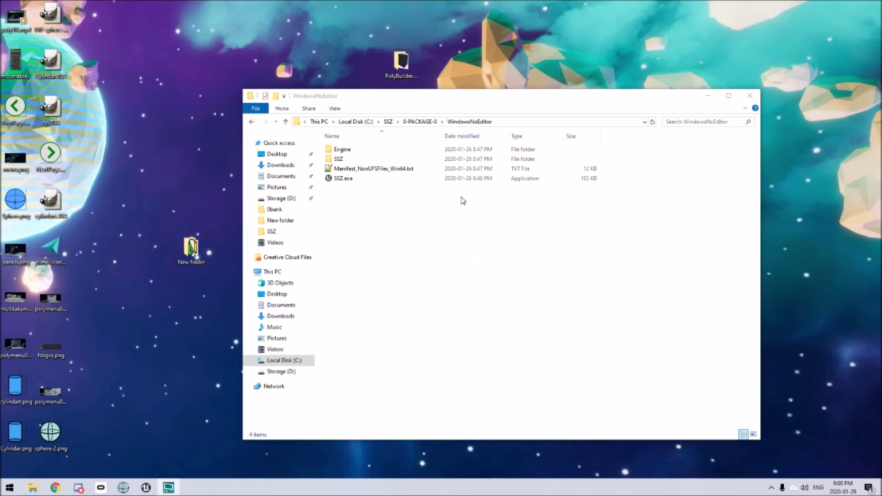
Launch SSZ.exe and move the builder panel off the floating computer screen
double_click(363, 180)
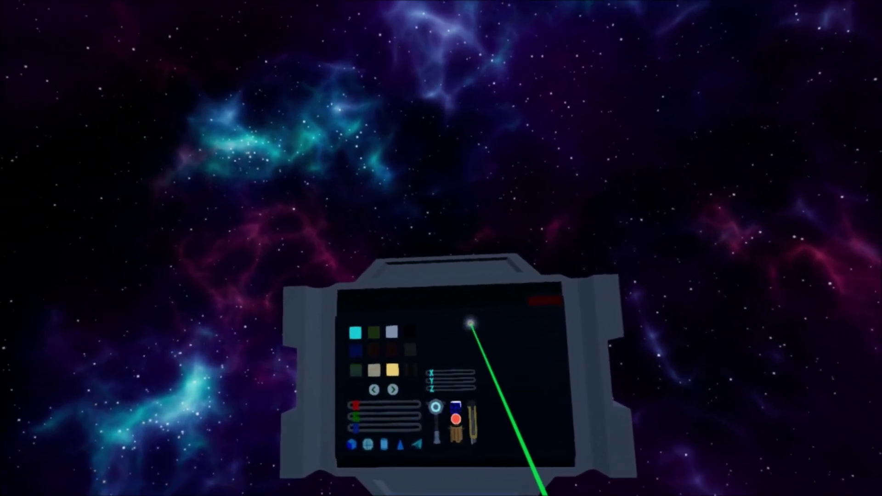
drag(459, 322, 435, 263)
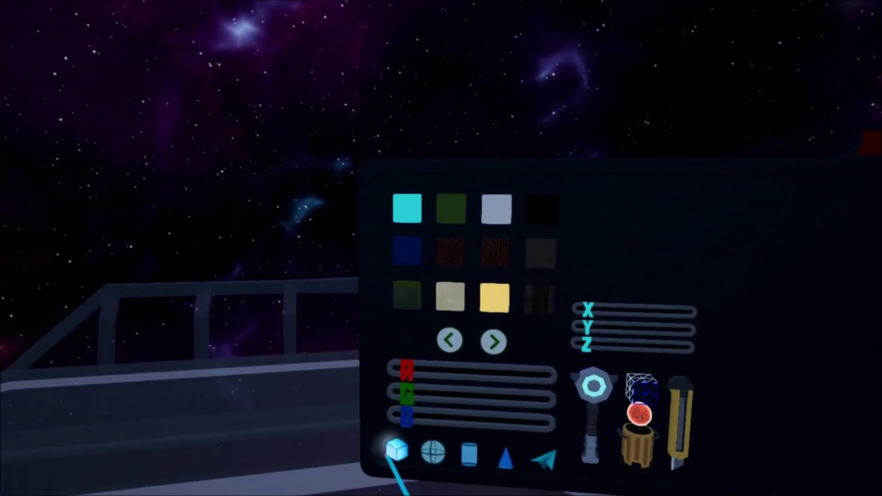
Cycle the builder panel's preview through the cube and the neighbouring primitive shapes
click(358, 398)
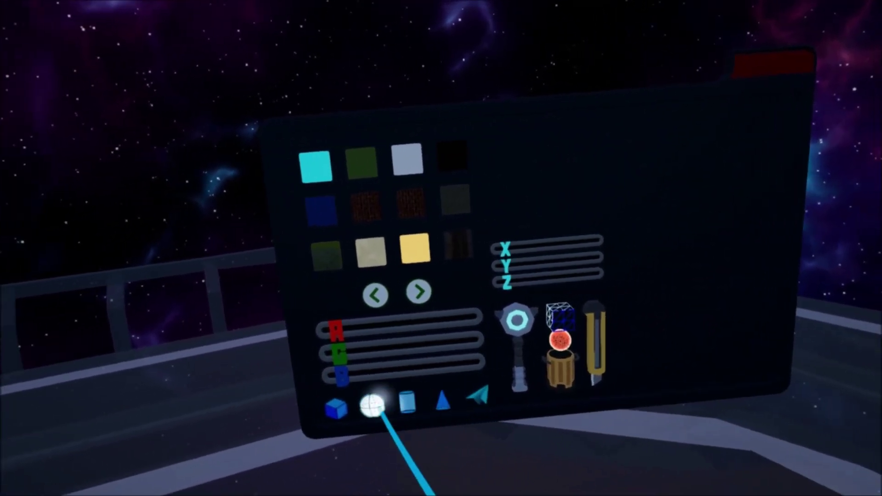
click(336, 408)
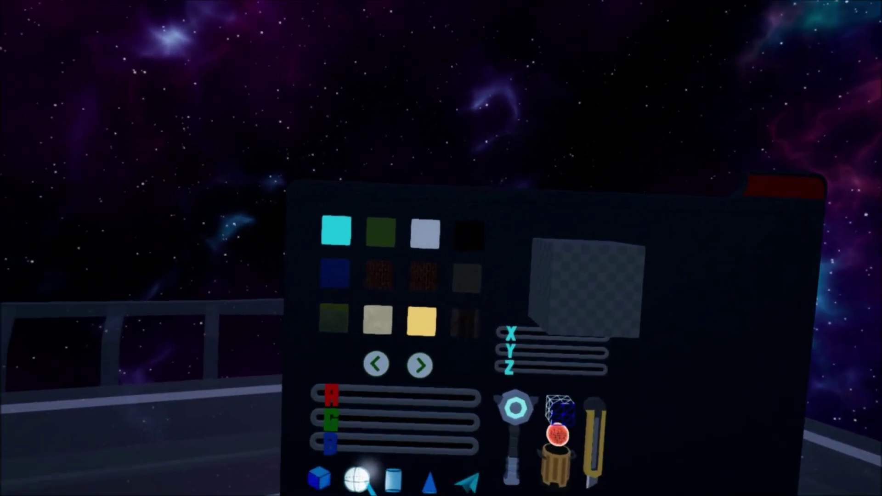
click(357, 478)
click(370, 494)
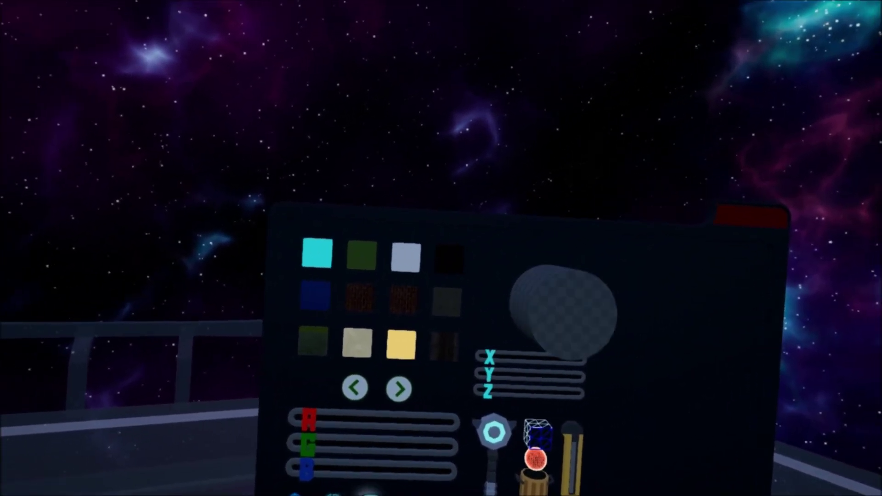
click(382, 493)
click(400, 491)
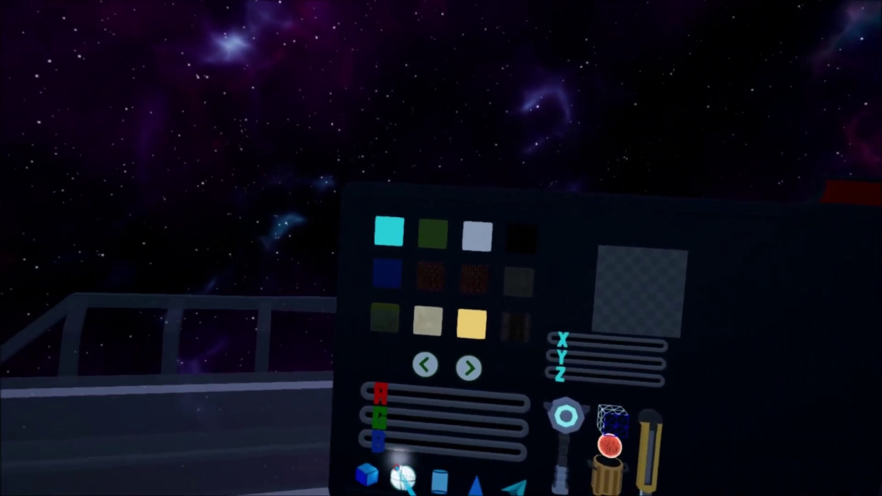
Apply the cyan material to the previewed cube, switch to a cylinder and choose the yellow material
click(367, 476)
click(366, 314)
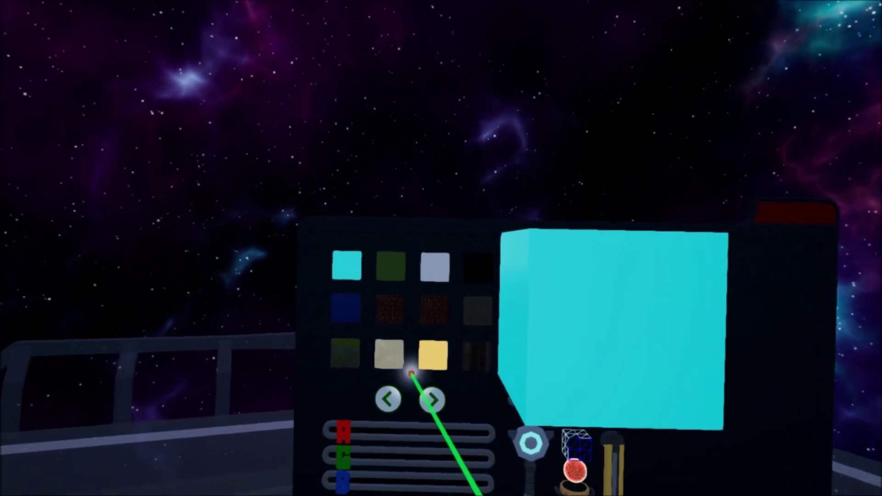
click(412, 494)
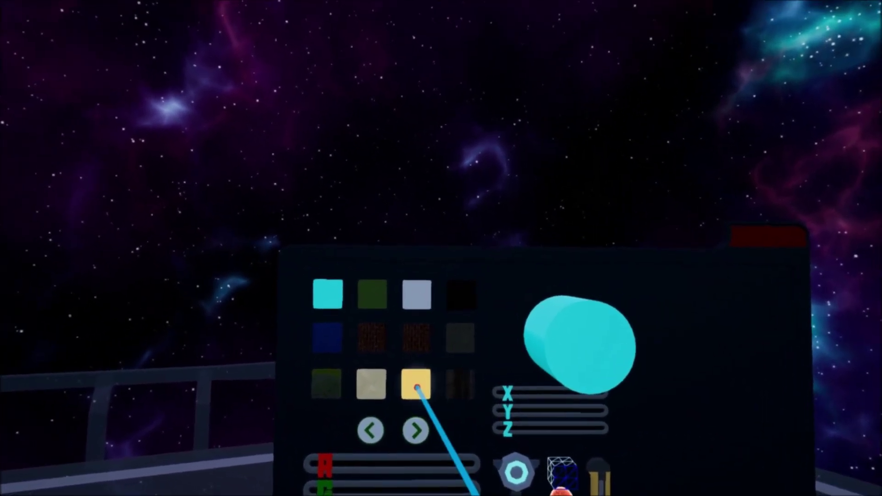
click(417, 388)
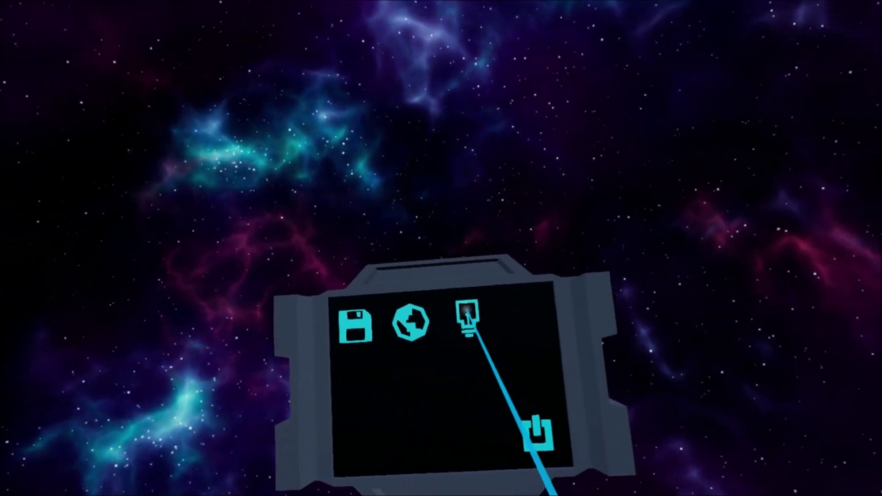
Open the builder panel, place it beside the floating screen and tint the preview sphere light green with the RGB sliders
click(467, 312)
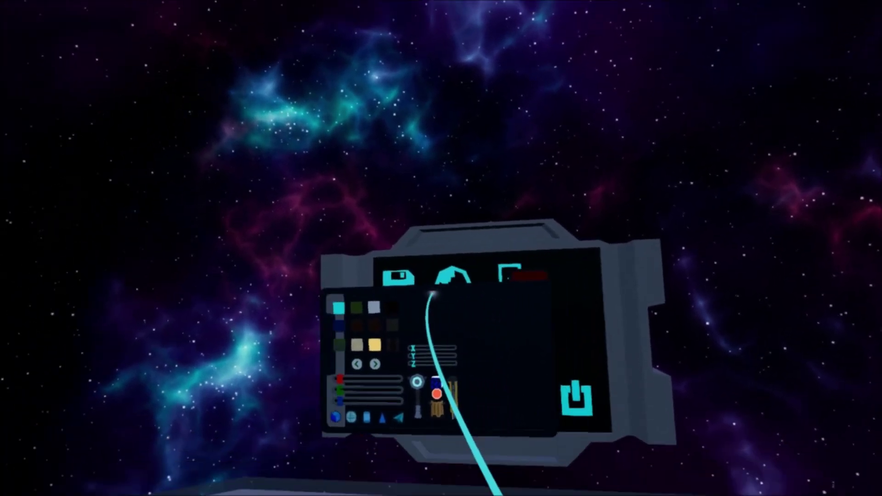
drag(432, 292, 453, 307)
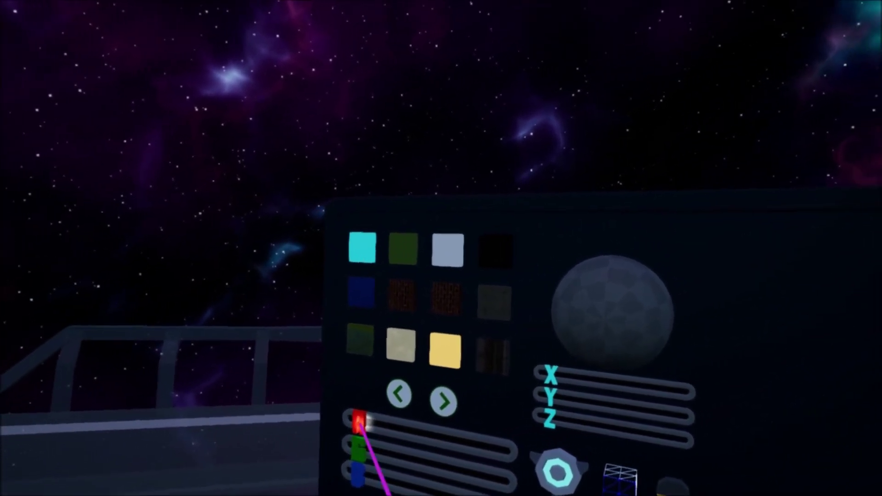
drag(317, 429, 409, 488)
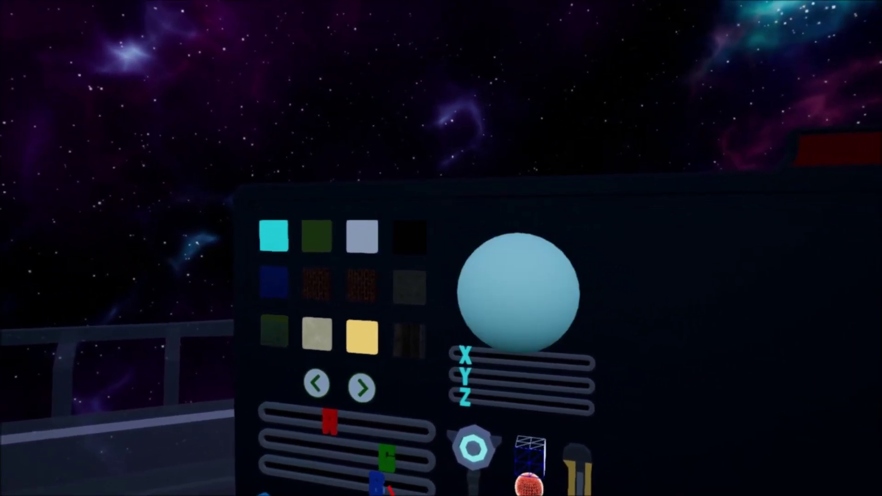
drag(390, 489, 287, 468)
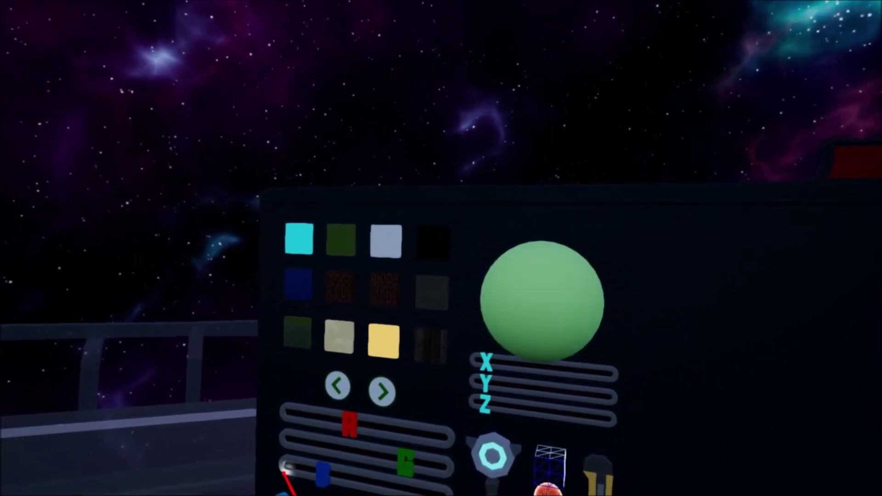
Pull sphere copies from the preview into the space and use the trash bin to delete them
drag(481, 360, 268, 358)
drag(549, 372, 321, 230)
drag(611, 384, 333, 51)
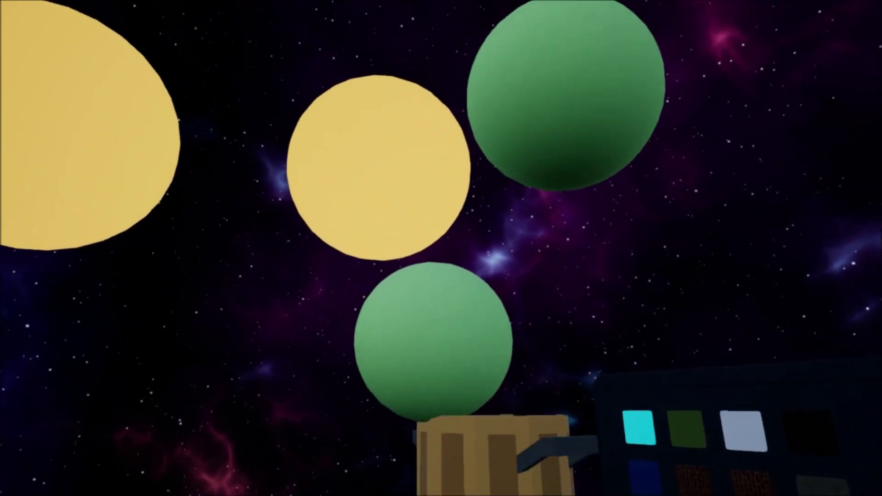
mouse_move(494, 455)
mouse_down()
mouse_move(547, 258)
mouse_move(565, 299)
mouse_move(432, 305)
mouse_move(400, 473)
mouse_up()
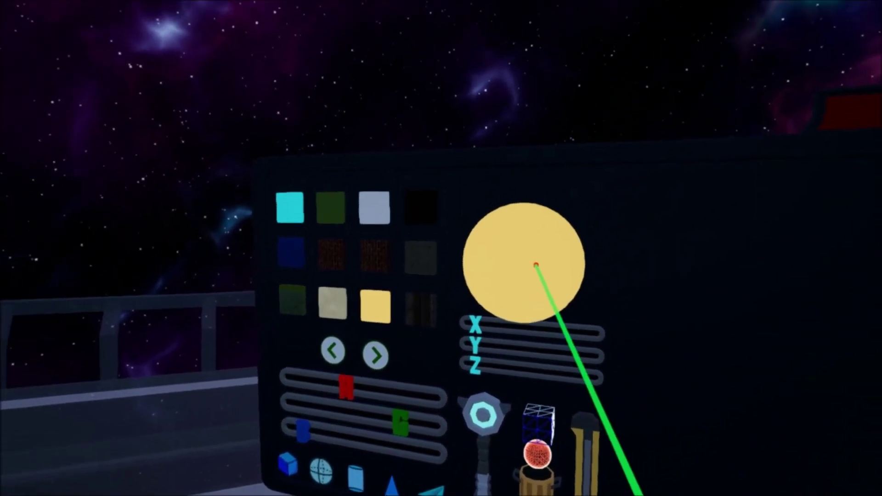
Pull copies of the yellow preview sphere out of the builder panel into the space
drag(536, 264, 744, 487)
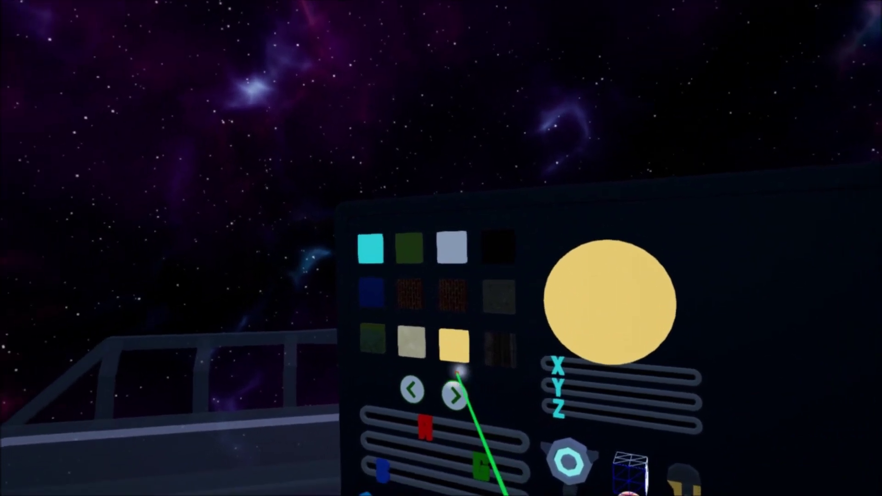
drag(536, 355, 303, 379)
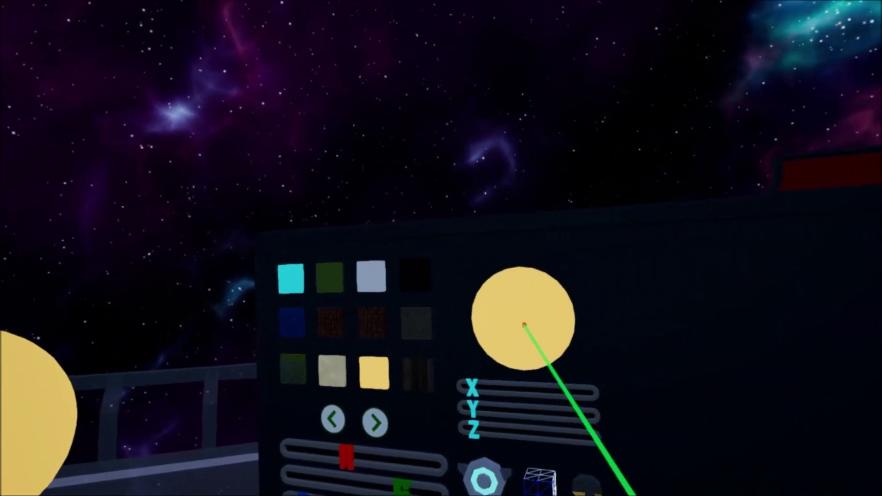
mouse_move(524, 327)
mouse_down()
mouse_move(447, 305)
mouse_move(391, 327)
mouse_move(487, 348)
mouse_move(536, 345)
mouse_move(470, 343)
mouse_move(406, 390)
mouse_move(386, 376)
mouse_move(389, 395)
mouse_move(399, 390)
mouse_move(390, 393)
mouse_up()
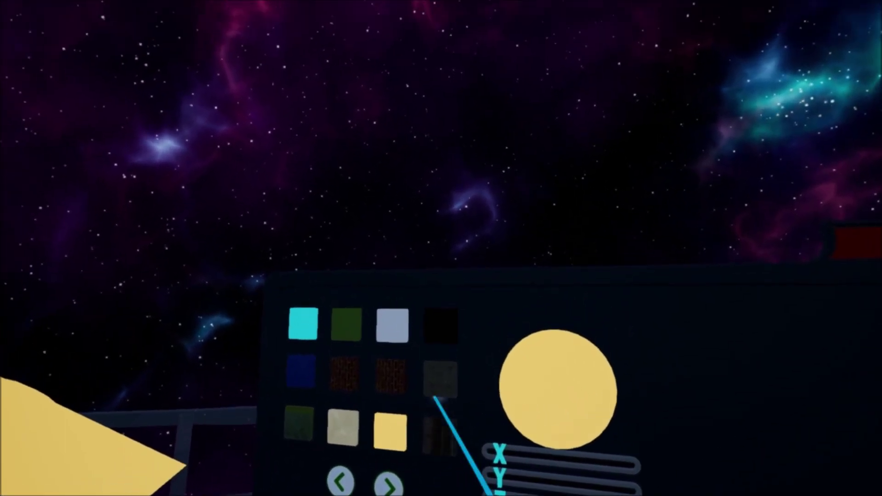
Apply the dark wood material to the preview sphere and pull out a copy in front of the panel
click(439, 435)
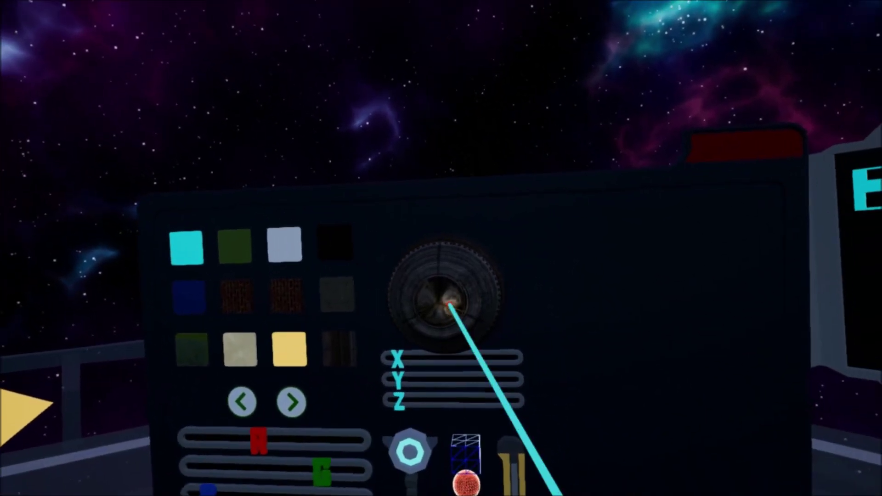
drag(450, 304, 358, 382)
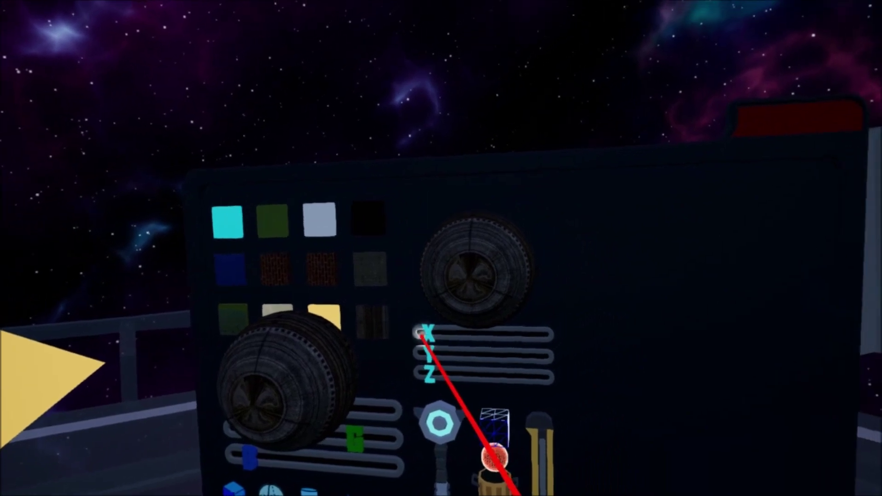
Shrink the wooden preview sphere with the X, Y and Z scale sliders
drag(412, 349, 451, 372)
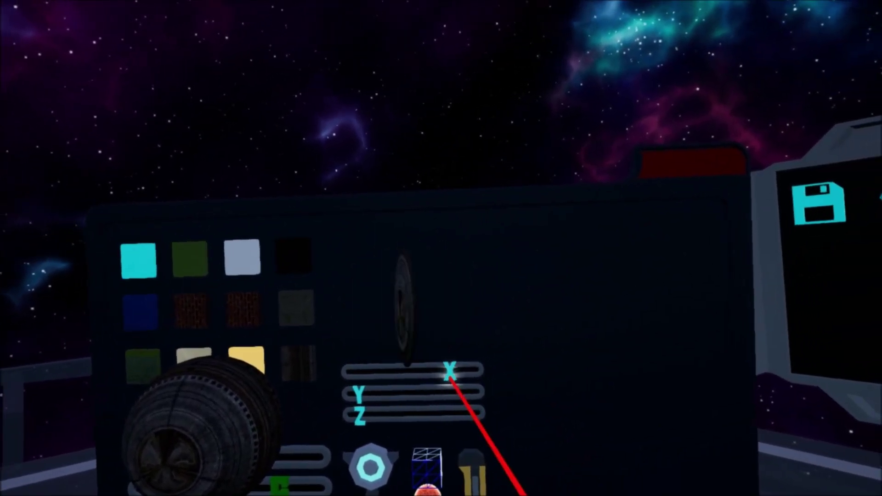
drag(451, 437, 465, 417)
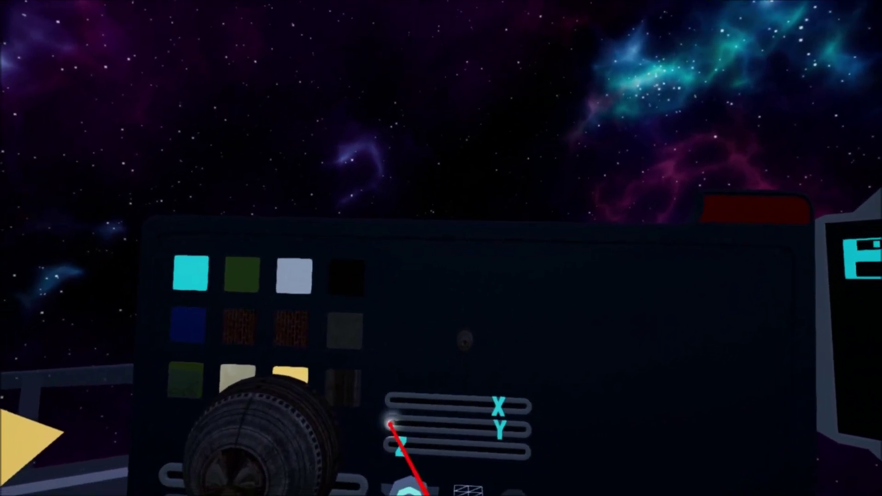
drag(390, 424, 468, 426)
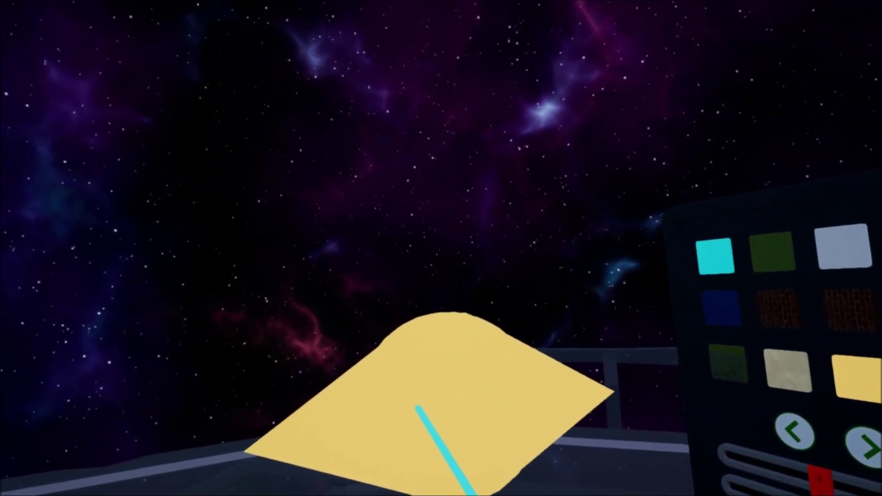
Select the pointed yellow shape and pick the red sphere tool on the builder panel
click(419, 408)
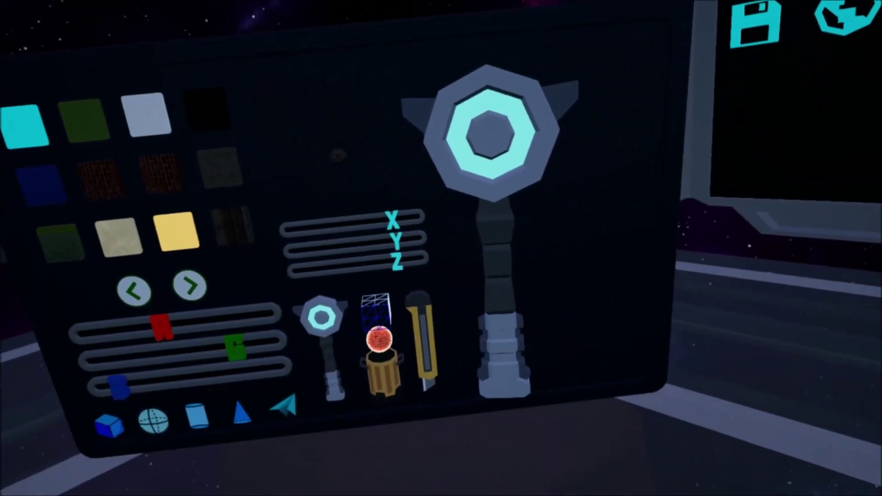
click(378, 339)
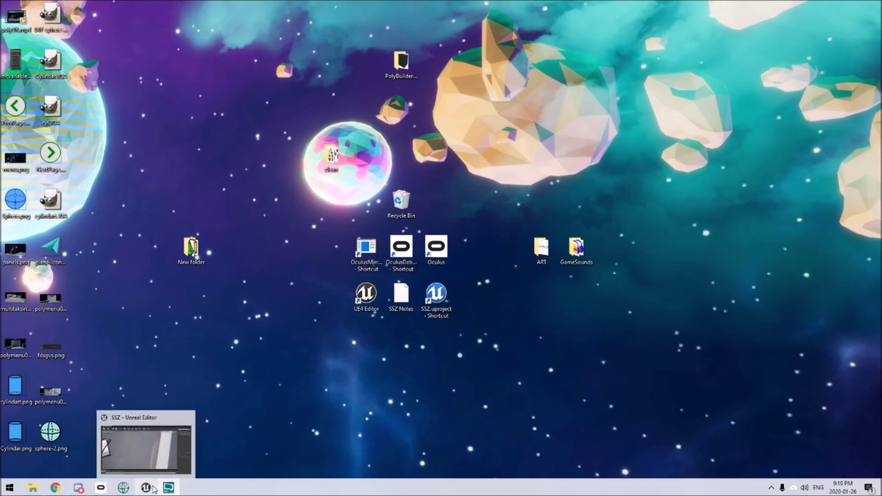
Switch to the Unreal Editor, play the level in a New Editor Window (PIE) and maximize the preview
click(154, 490)
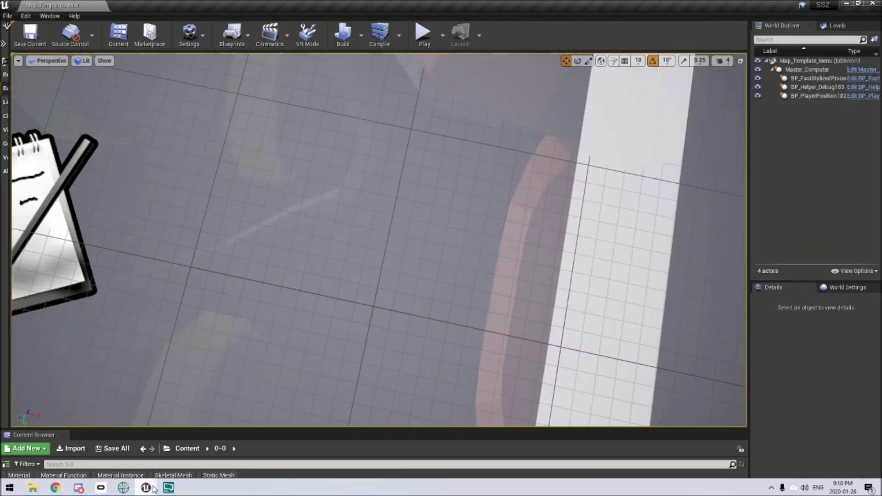
click(430, 37)
click(449, 34)
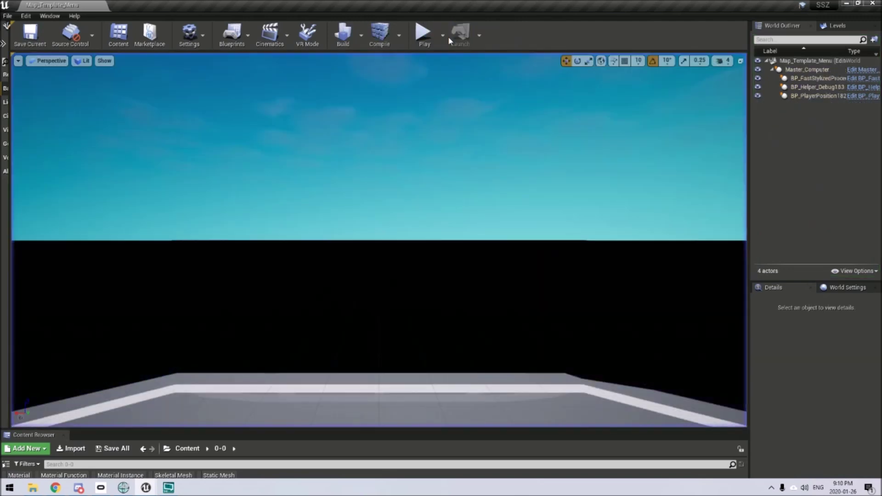
click(444, 35)
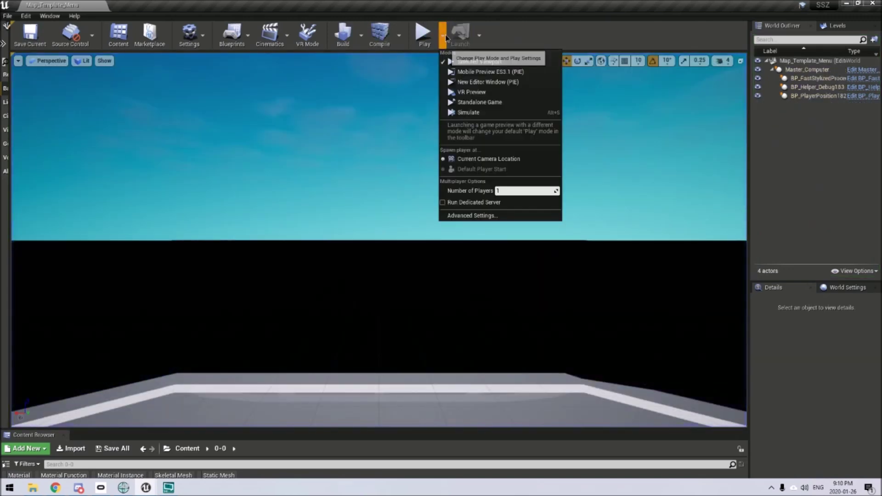
click(484, 82)
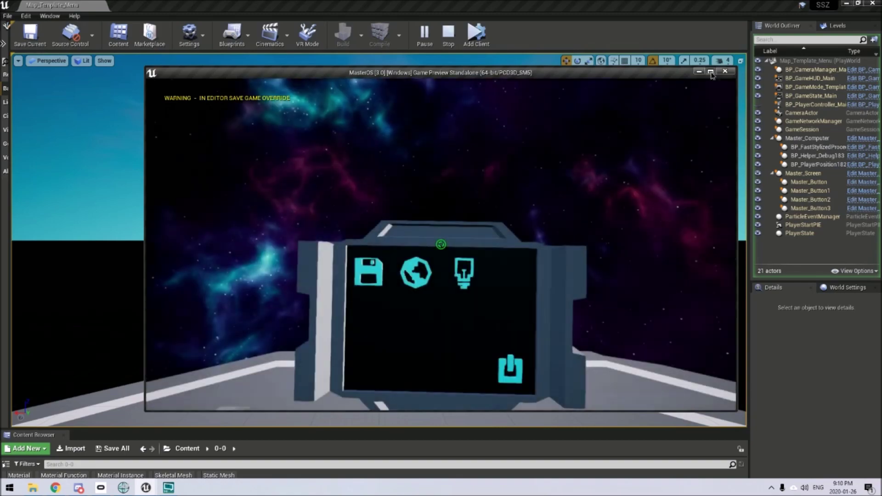
click(710, 72)
Pull the builder panel off the floating screen, place it to one side and preview the sphere primitive
key(s)
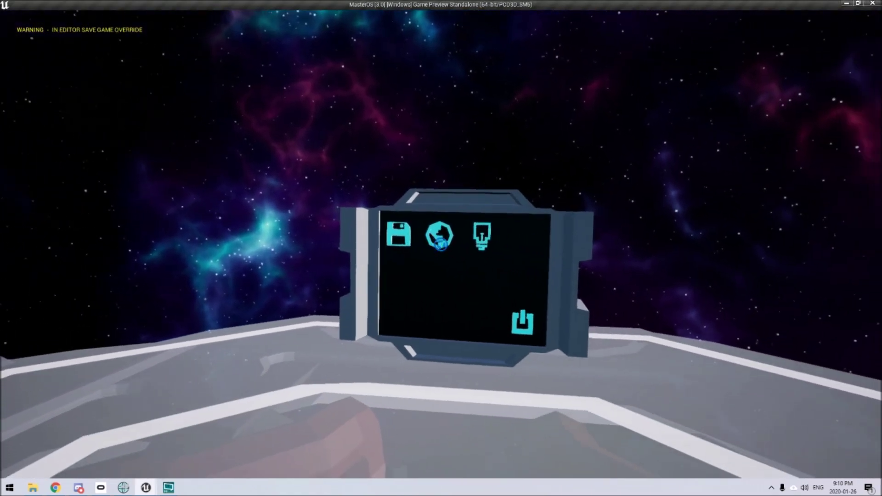
key(s)
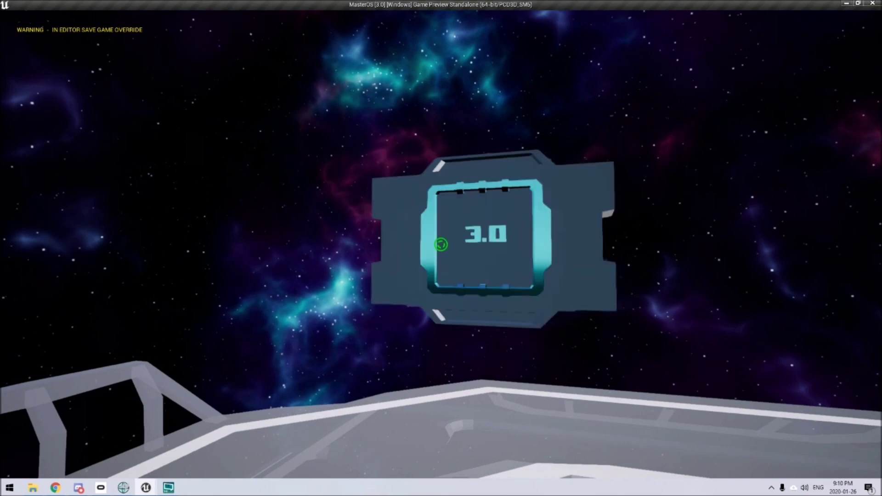
key(s)
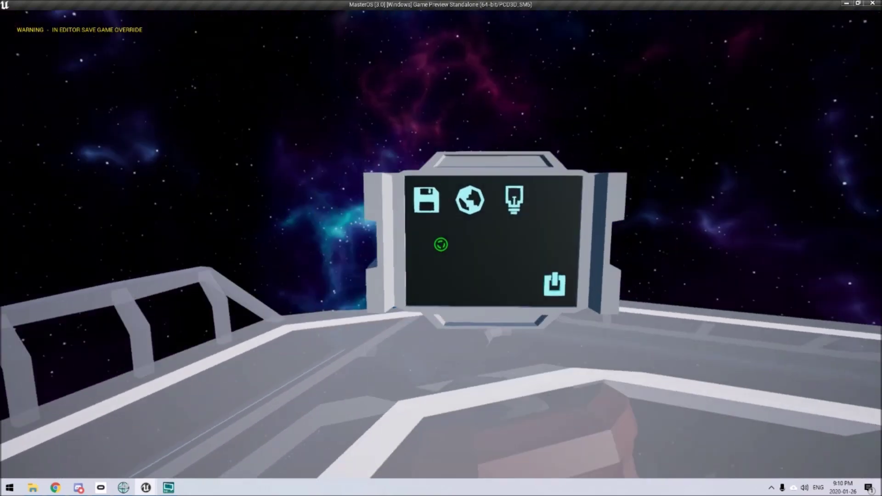
key(w)
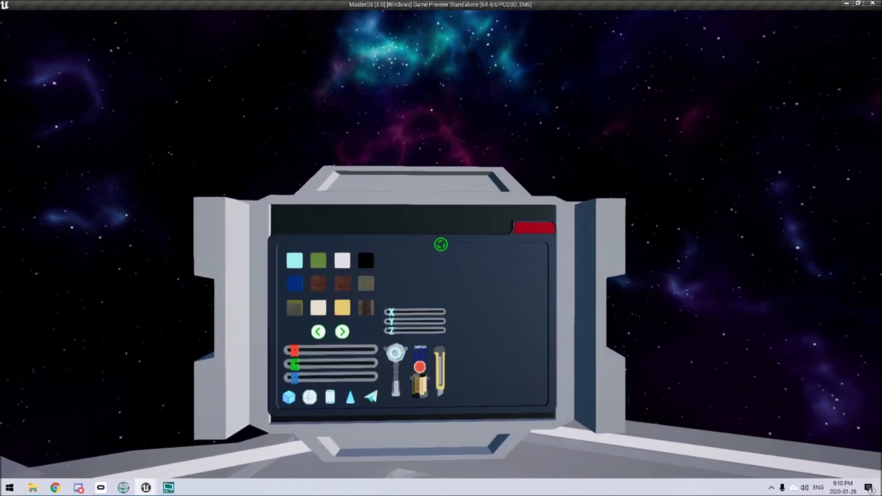
drag(441, 244, 441, 244)
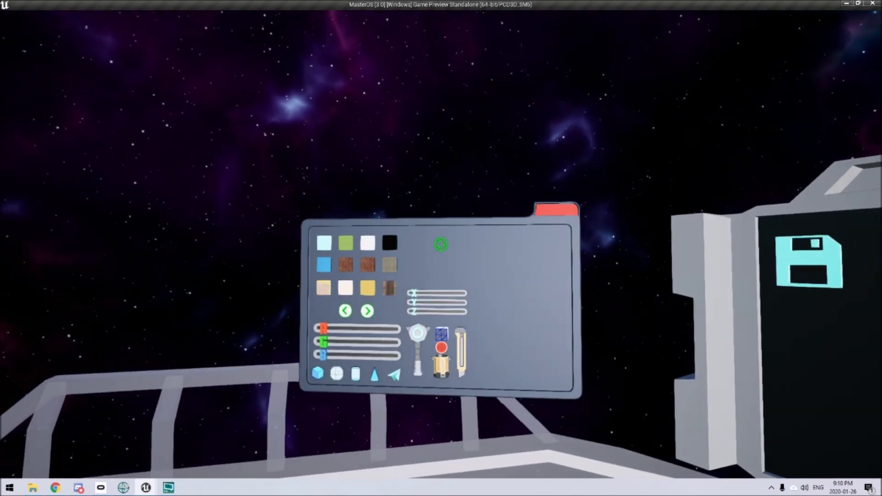
key(w)
key(a)
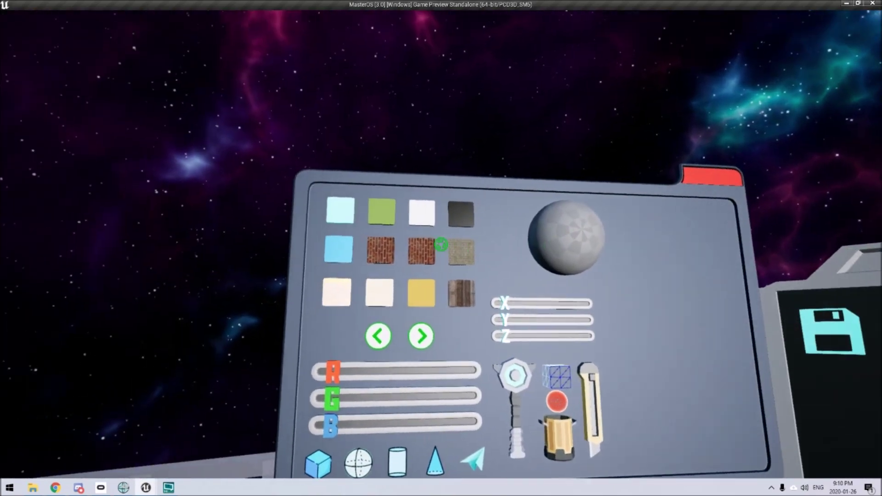
Preview the brick material on the sphere, switch to a plain one and tint it pale yellow with the R, G and B sliders
click(440, 244)
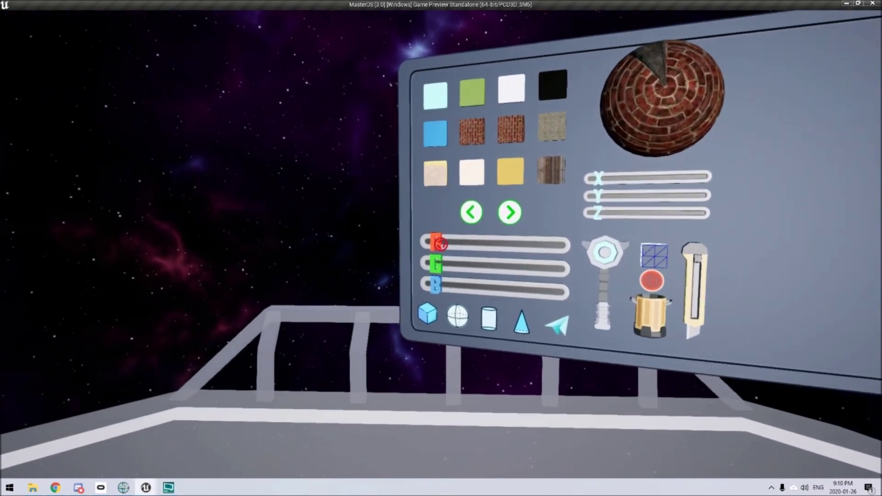
click(441, 244)
click(441, 245)
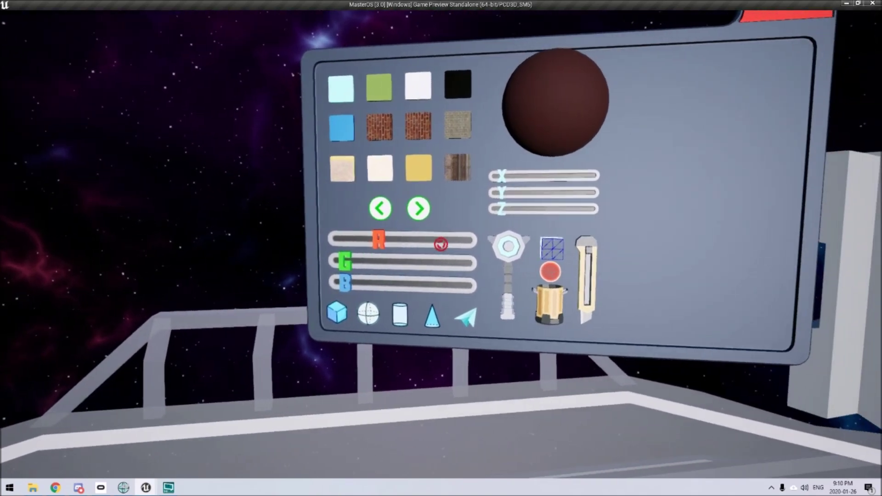
click(441, 244)
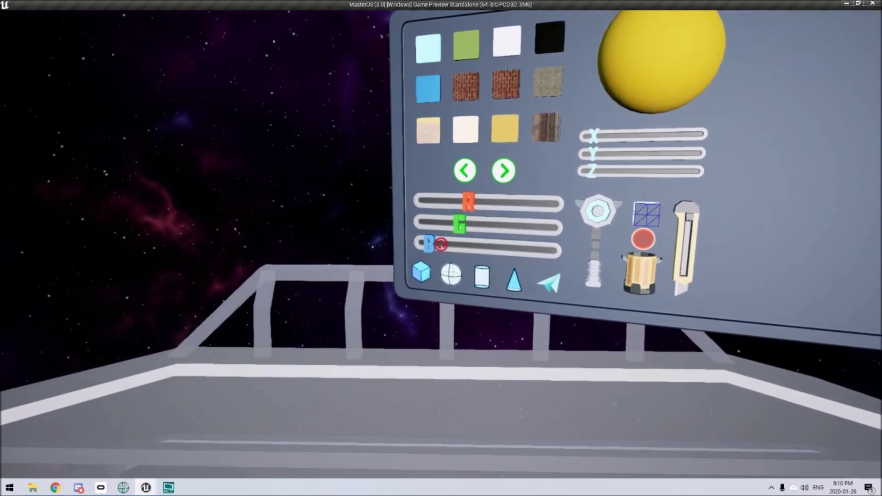
drag(441, 245, 440, 244)
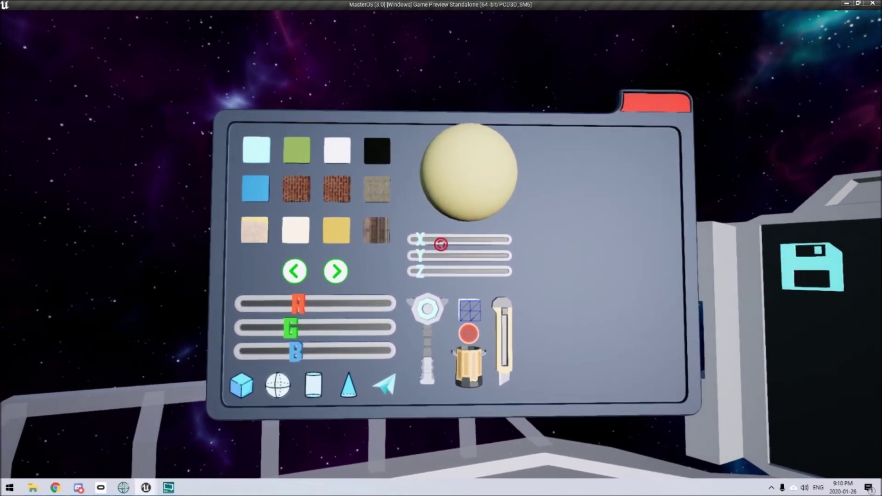
Stretch the pale yellow sphere into an egg shape with the X, Y and Z scale sliders and place one beside the panel
click(441, 245)
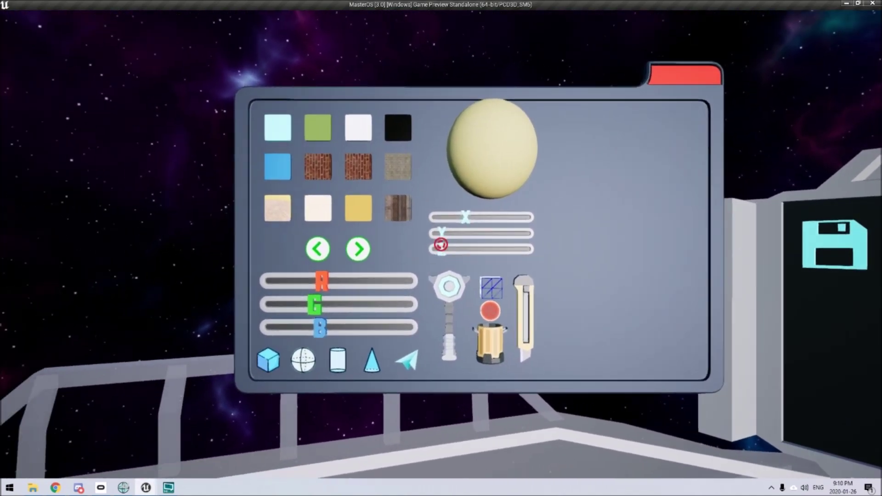
drag(440, 244, 441, 244)
key(s)
key(s)
key(w)
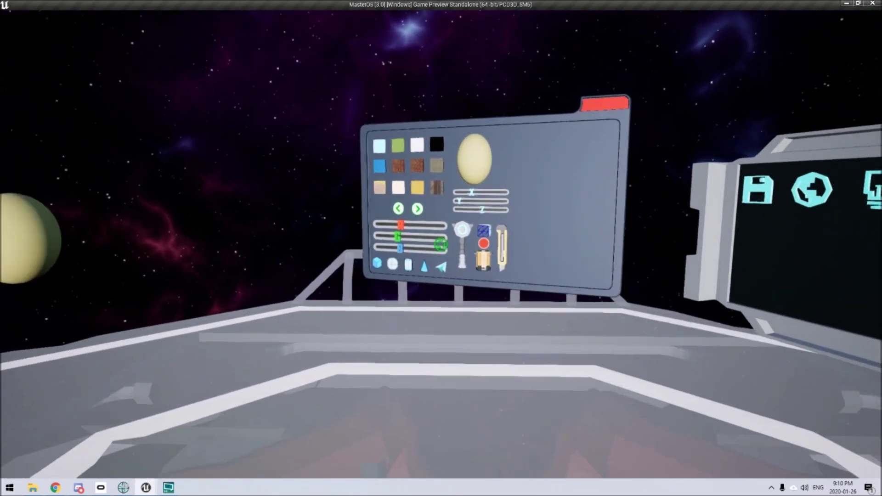
Take the white handheld copy tool and duplicate the egg-shaped sphere several times around the platform
key(s)
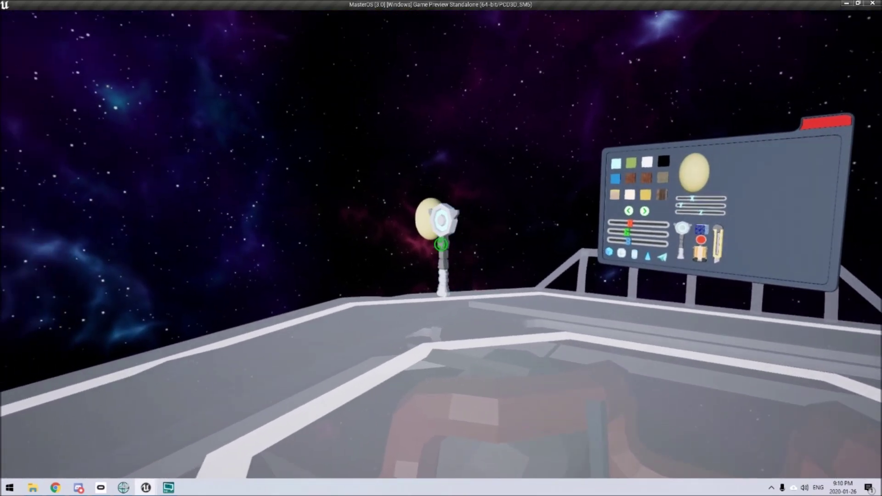
key(w)
click(441, 245)
click(440, 245)
click(441, 245)
click(441, 245)
click(441, 245)
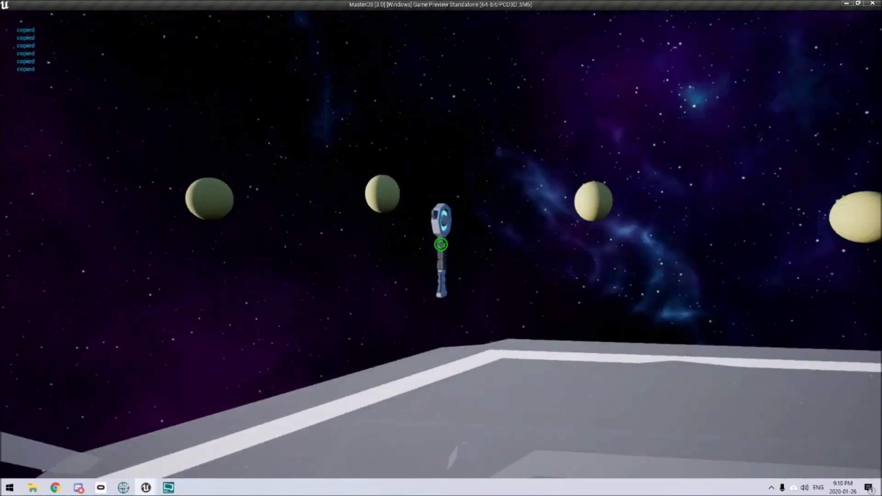
drag(441, 244, 441, 245)
drag(441, 245, 440, 244)
key(w)
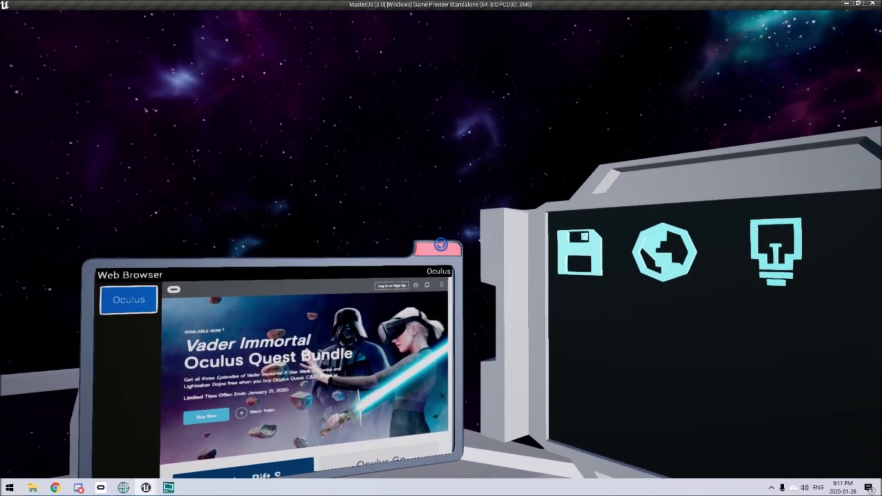
Close the Web Browser panel and open the saved disks on the floating screen
click(441, 245)
click(441, 244)
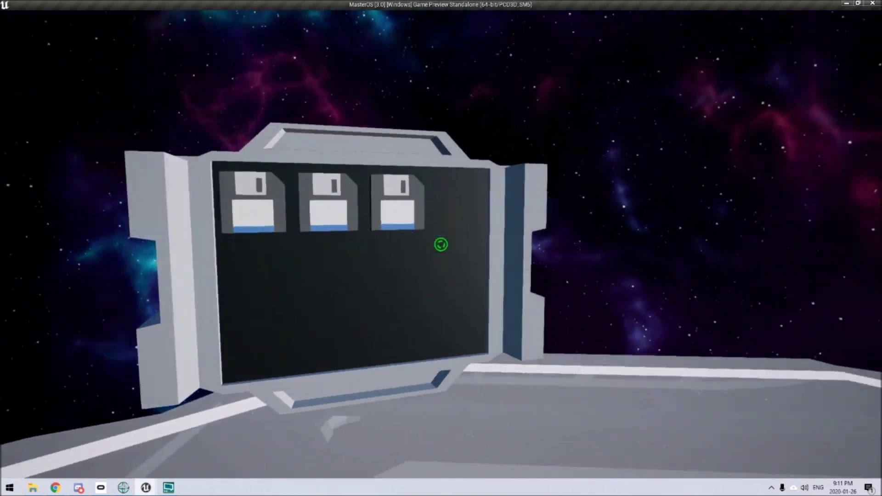
key(w)
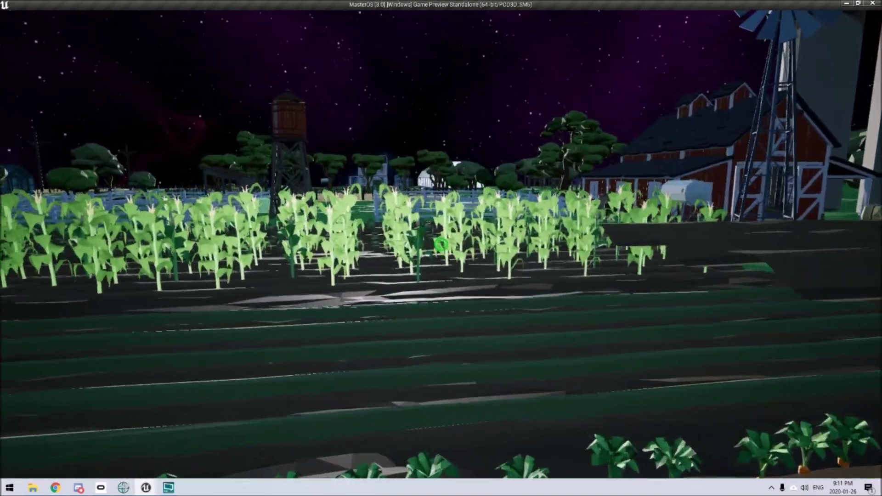
Explore the farm level from the crop rows past the windmill and barn, and out over the surrounding hills
key(w)
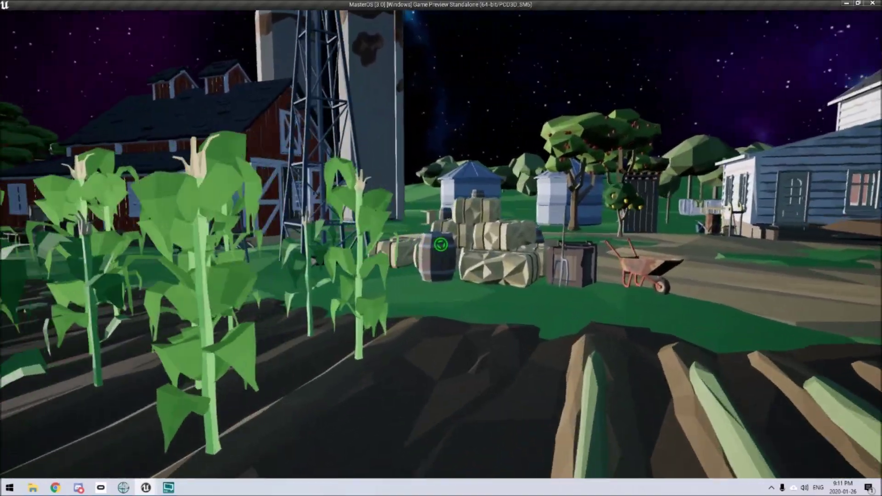
key(w)
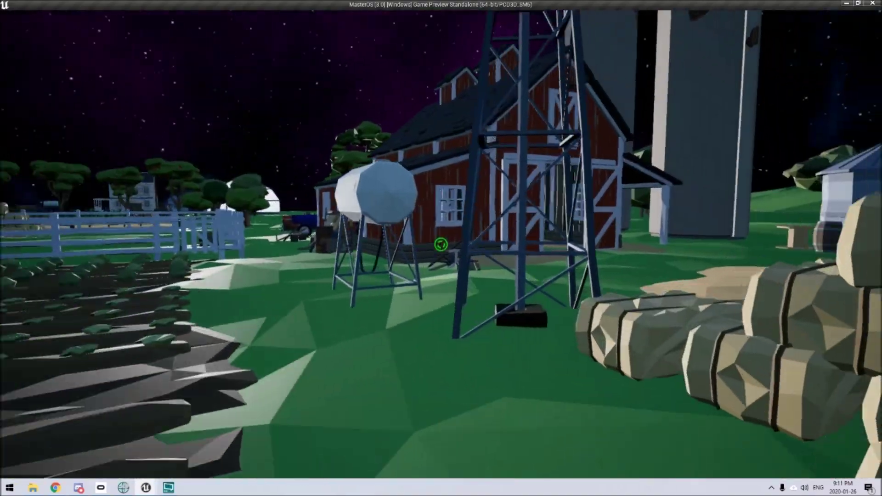
key(w)
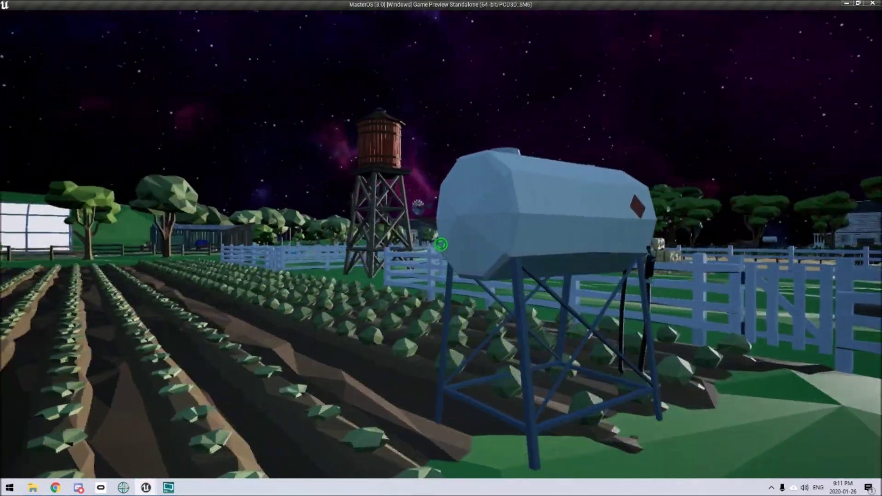
key(w)
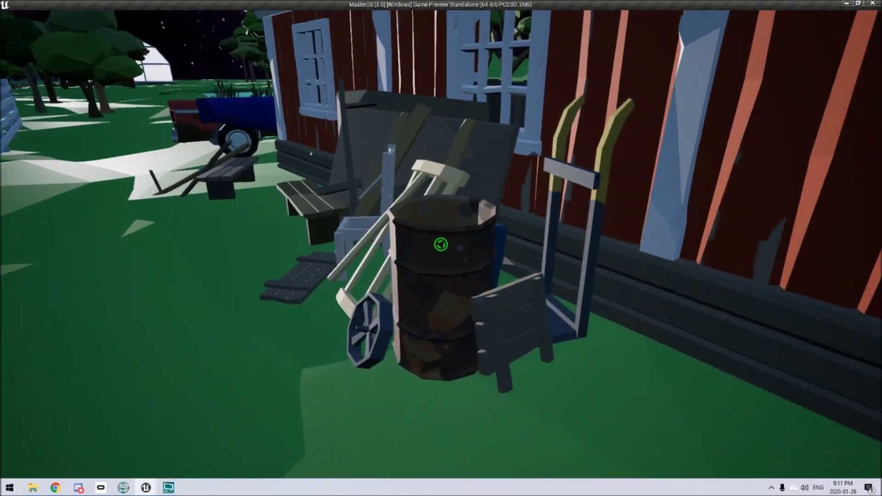
click(441, 244)
click(442, 245)
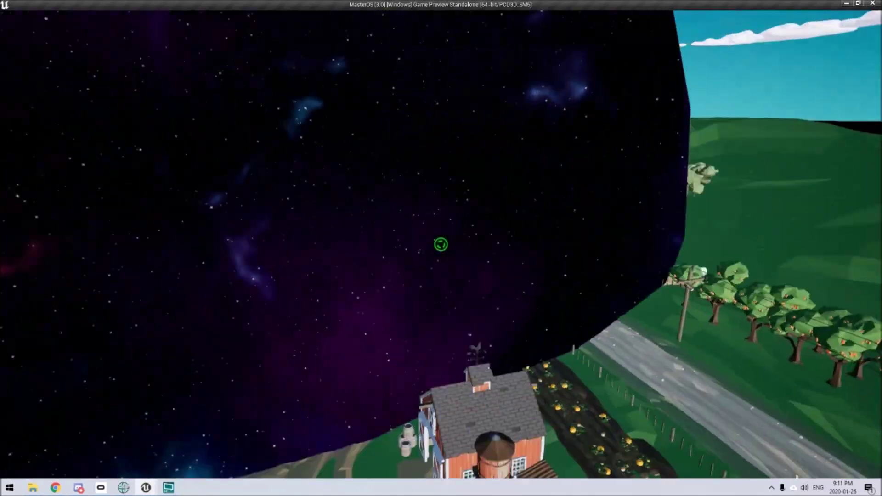
key(w)
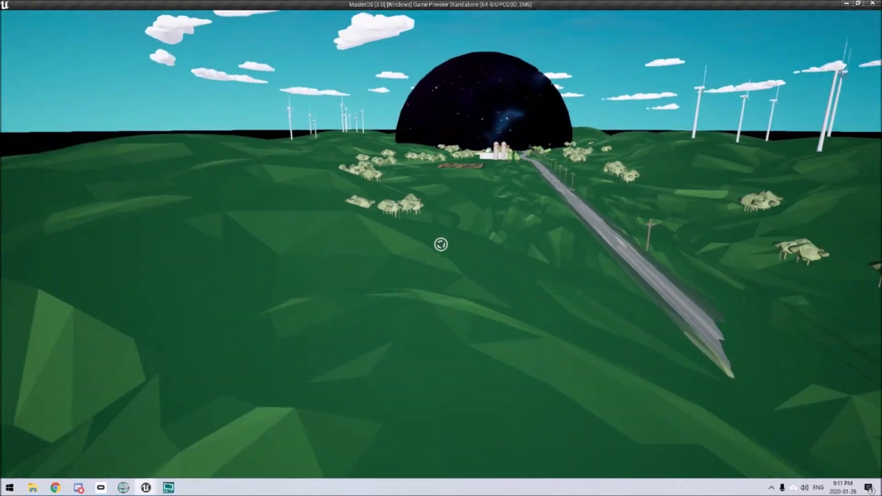
Stop the play session, dismiss the Message Log, play the level again and maximize the preview
key(Escape)
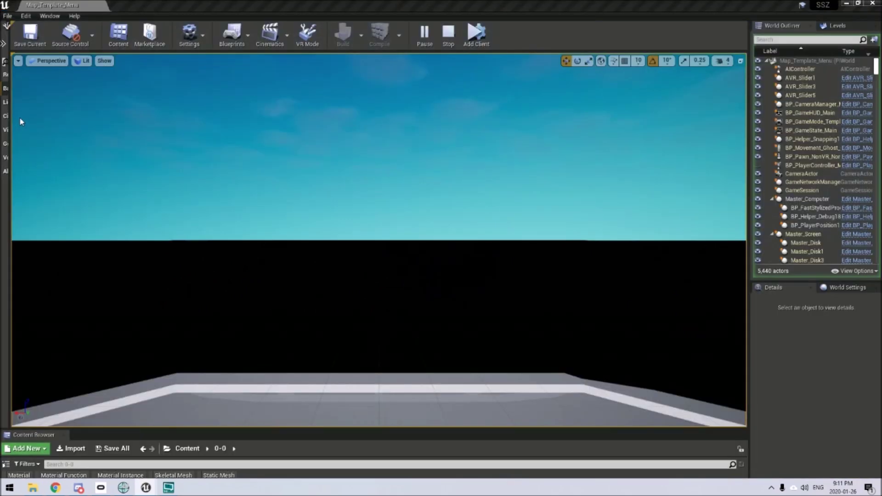
click(448, 41)
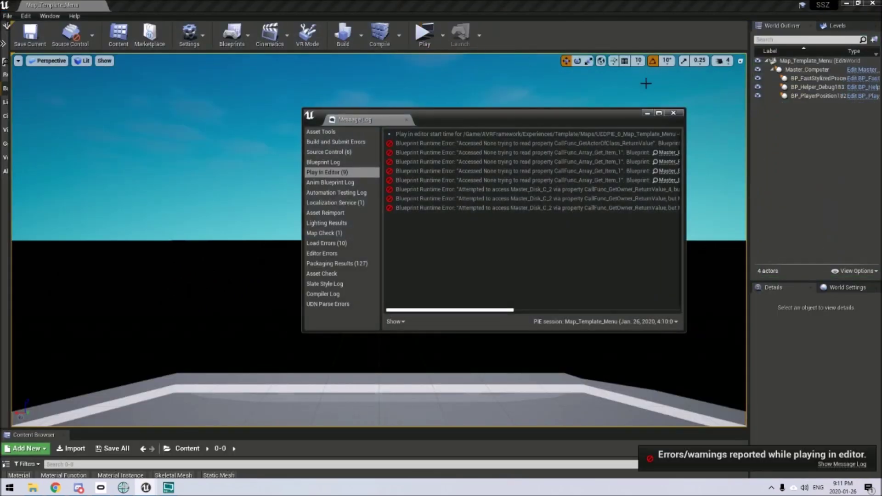
click(674, 113)
click(426, 37)
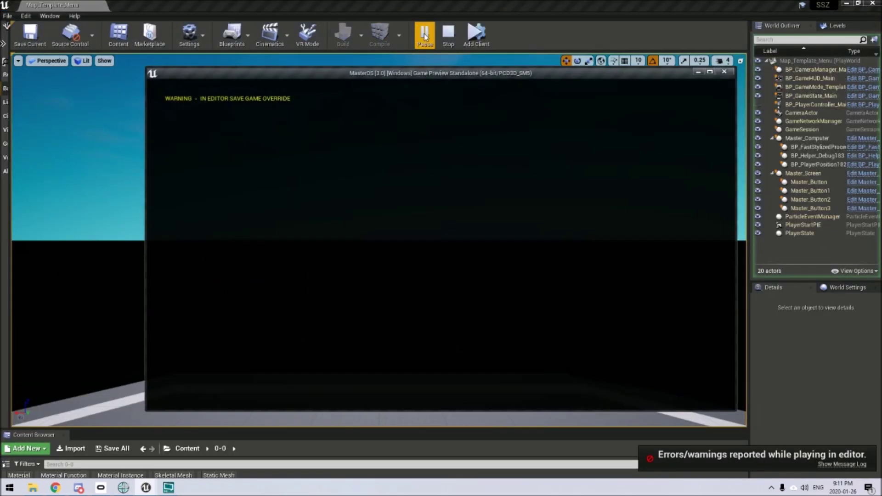
click(711, 72)
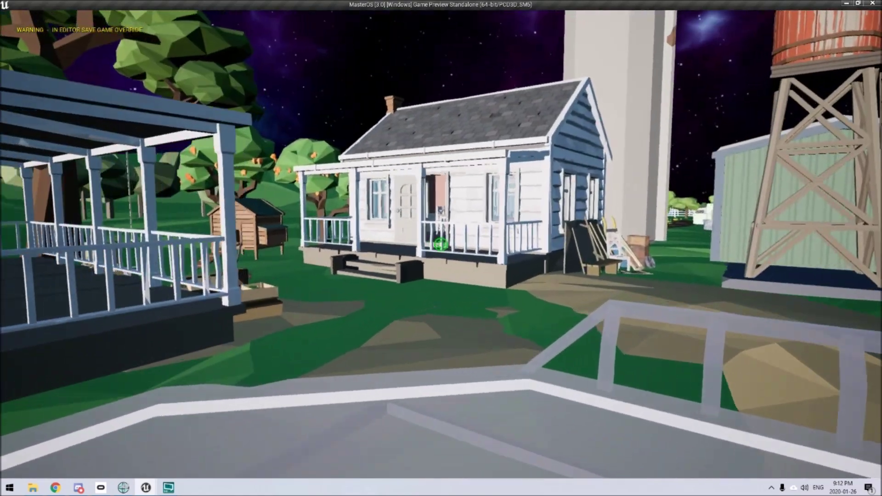
Detach the front door of the small white farmhouse and move the house away from its furniture onto the open lawn
key(w)
click(441, 245)
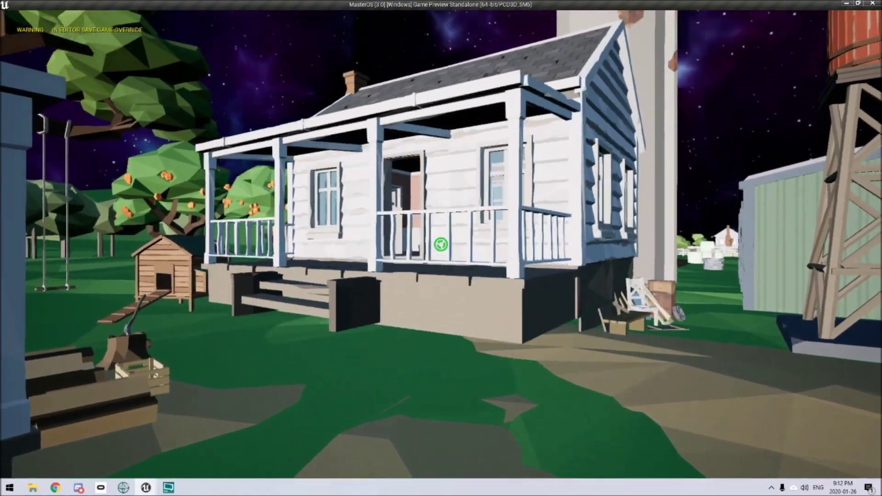
key(w)
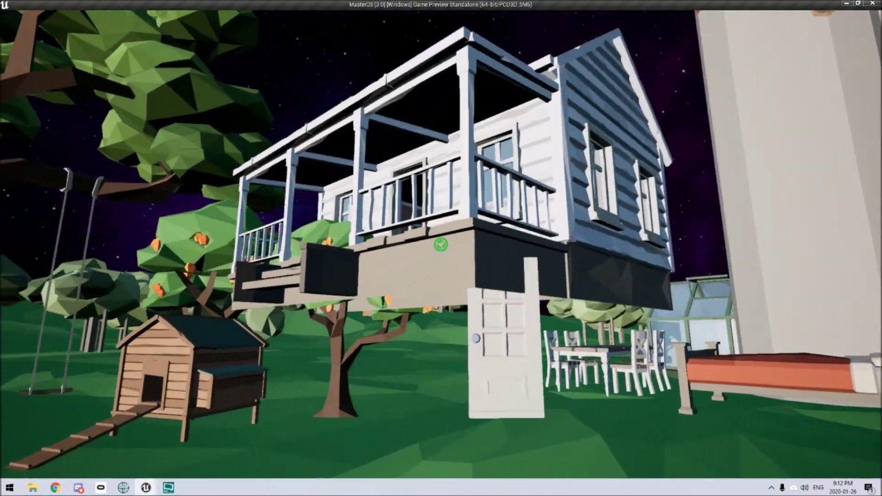
key(w)
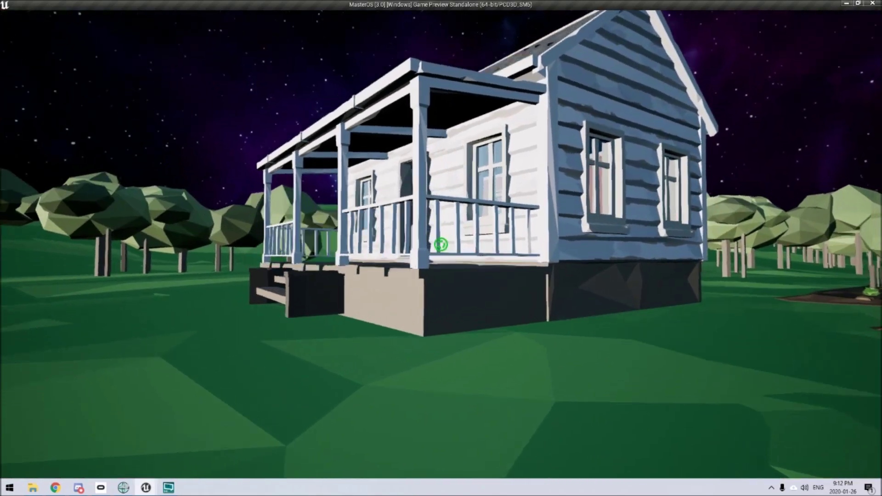
click(440, 244)
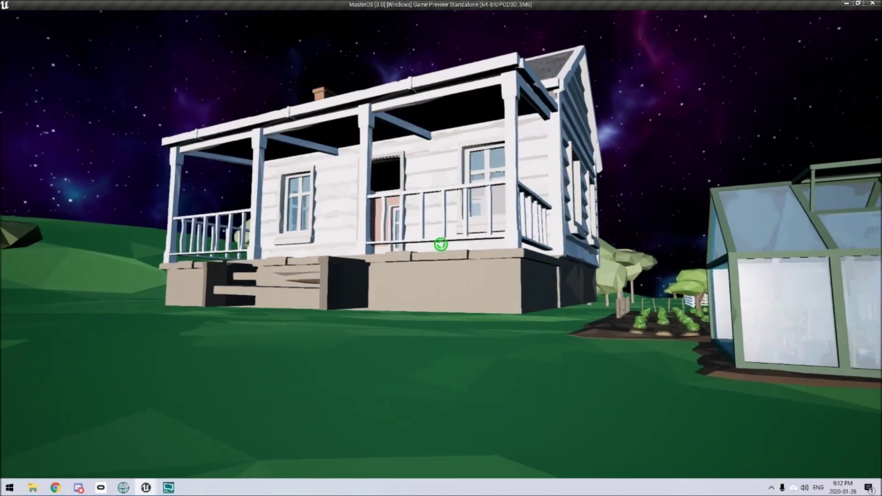
Examine the farm around the exposed bed, platform, crop field, barn, silos and large farmhouse
key(w)
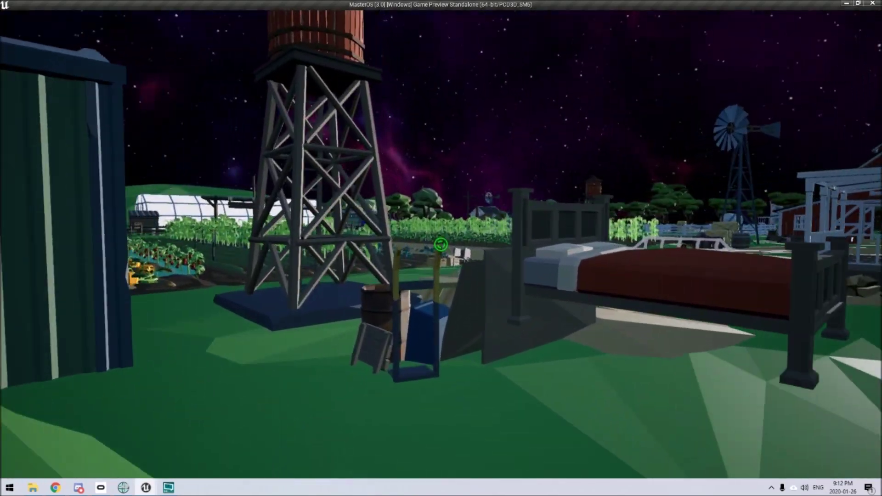
key(w)
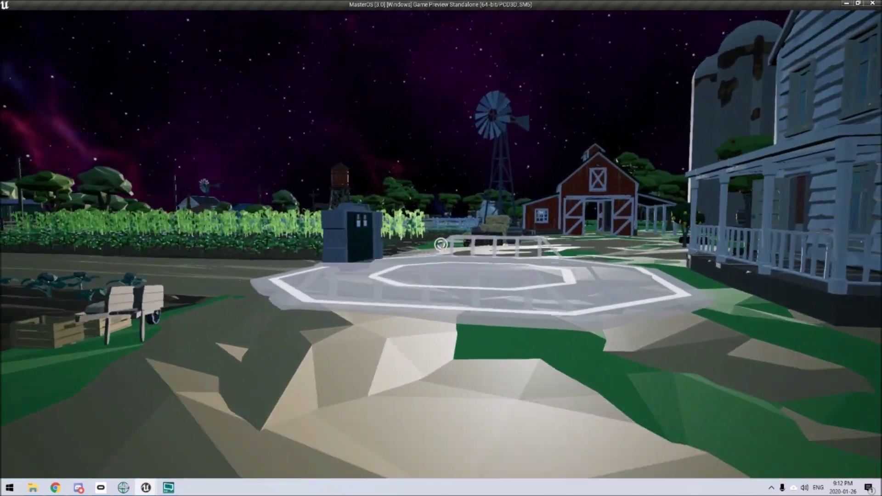
key(w)
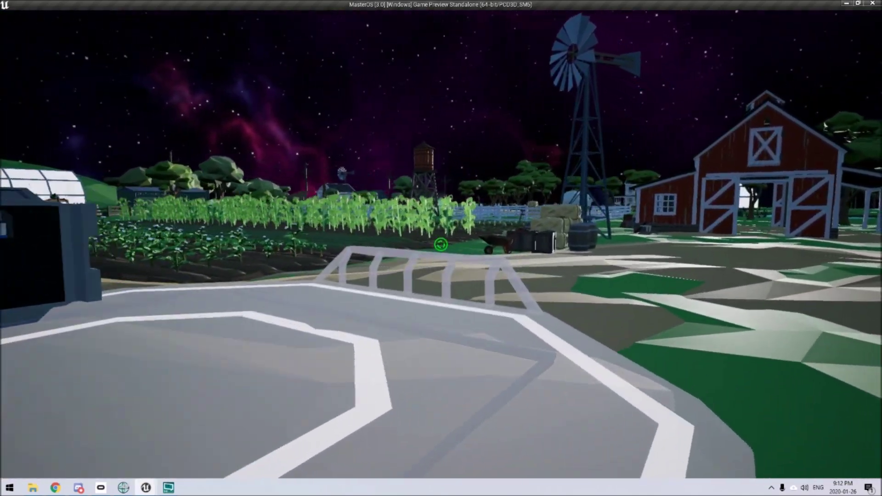
key(w)
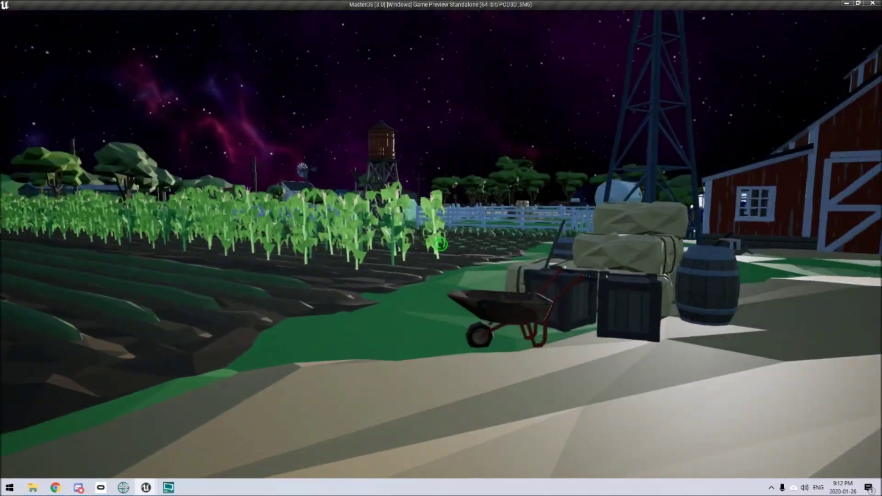
key(w)
key(space)
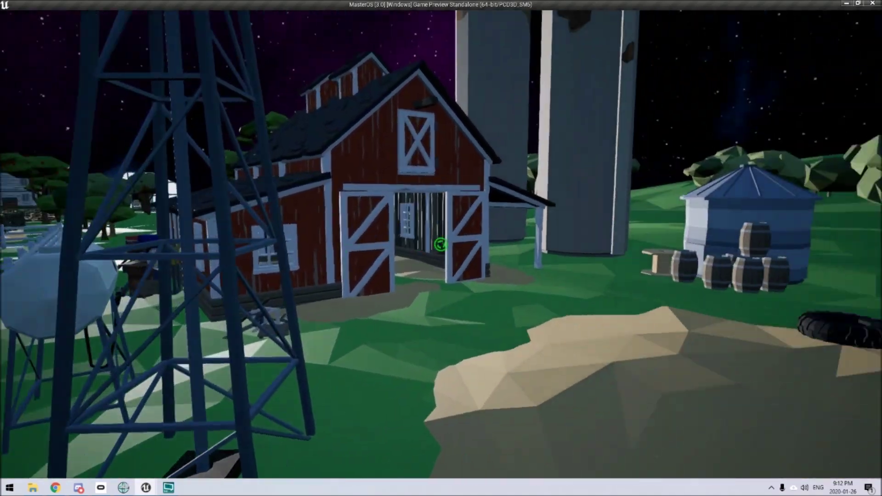
key(a)
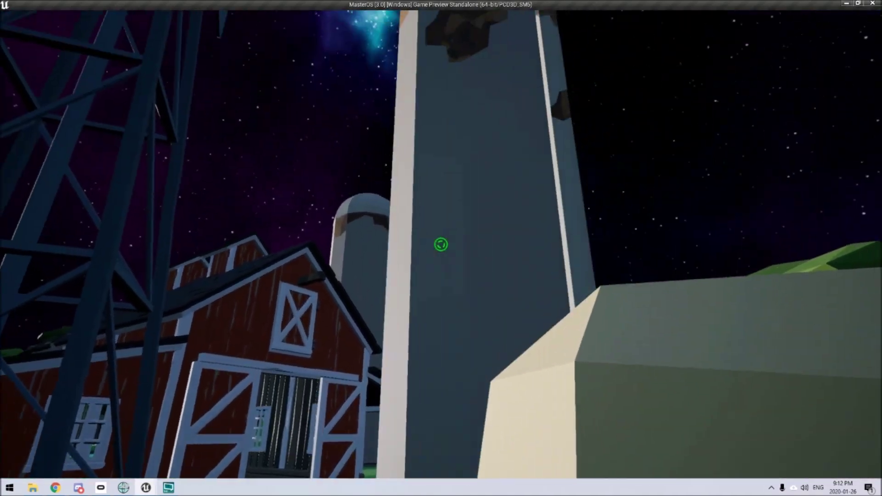
key(w)
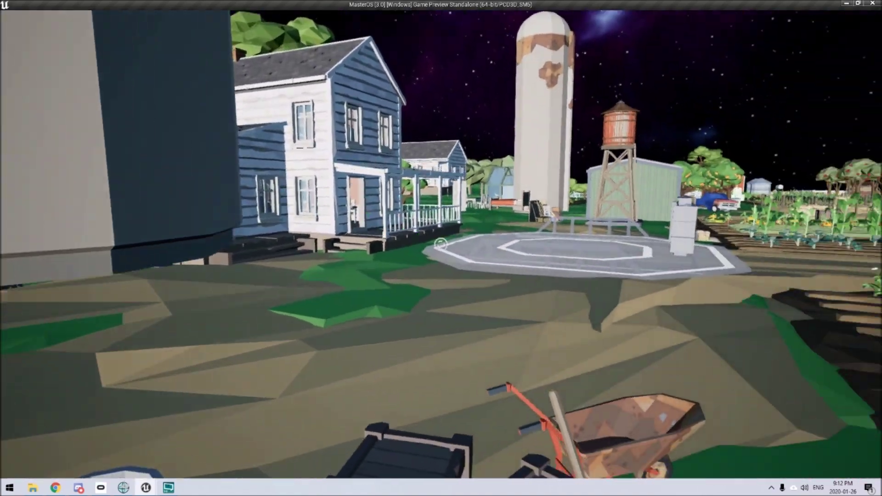
key(w)
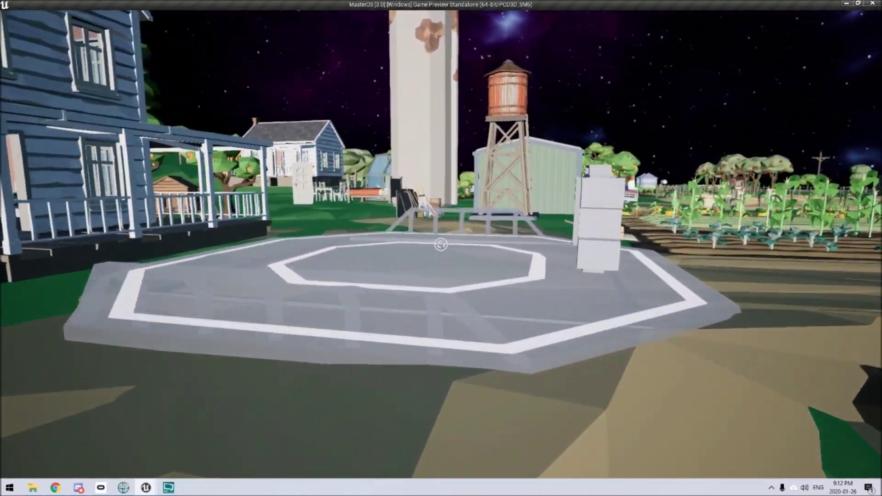
key(w)
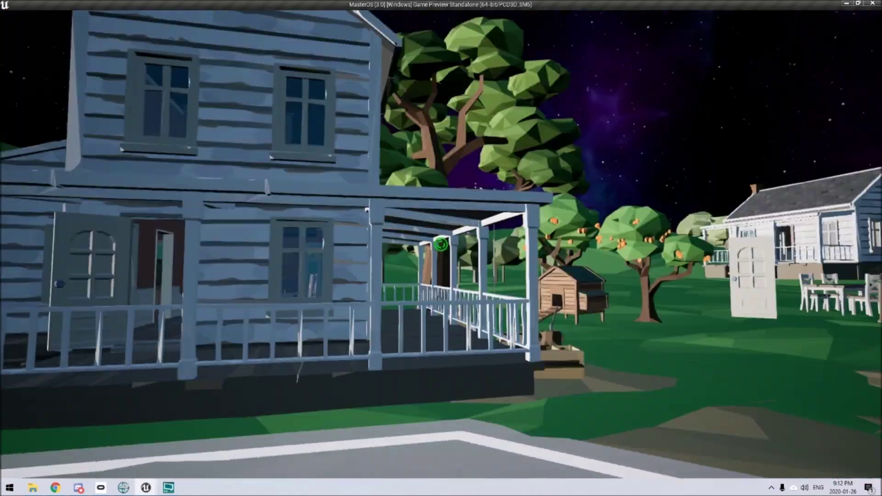
key(s)
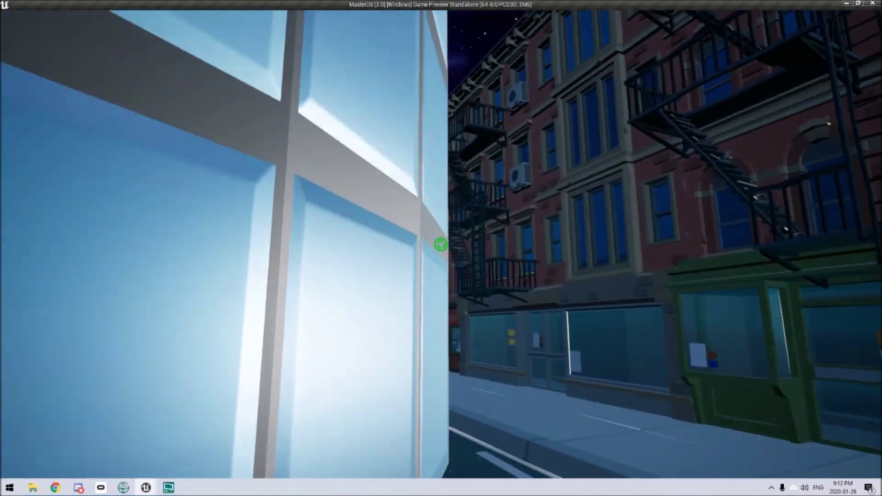
Grab the city level's disk on the platform computer to change levels, and look around the medieval town's cobbled streets and statue
key(d)
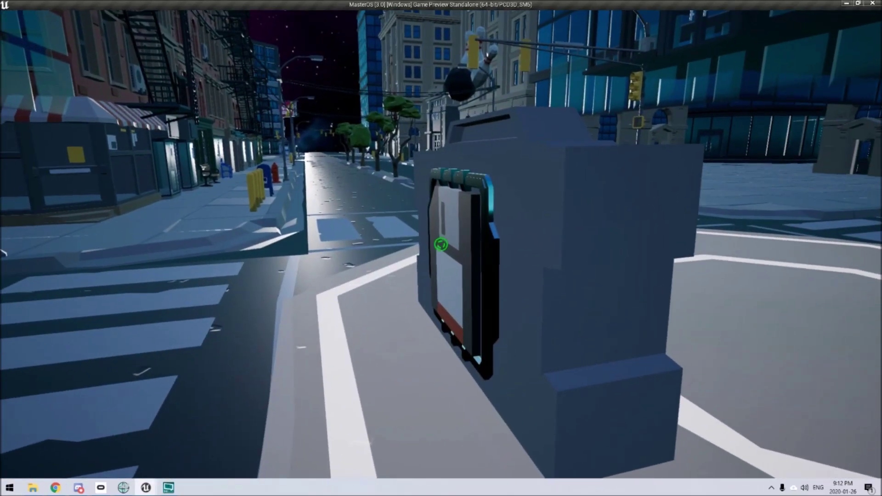
click(441, 244)
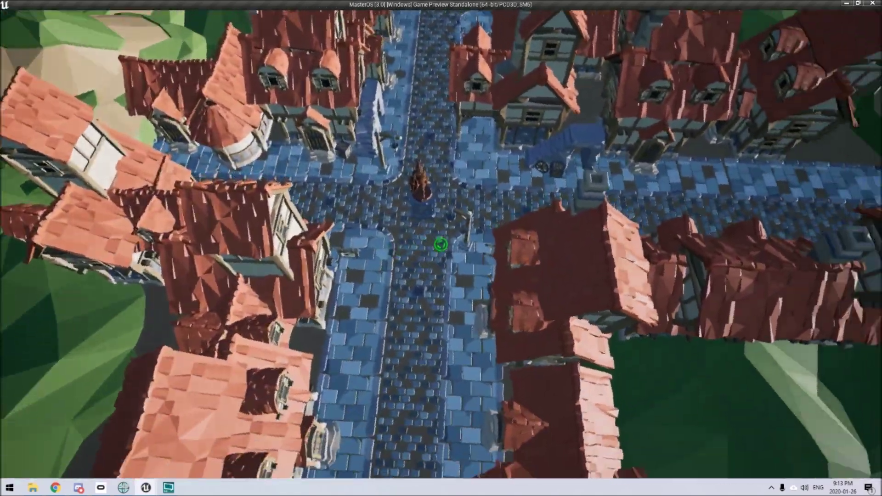
key(w)
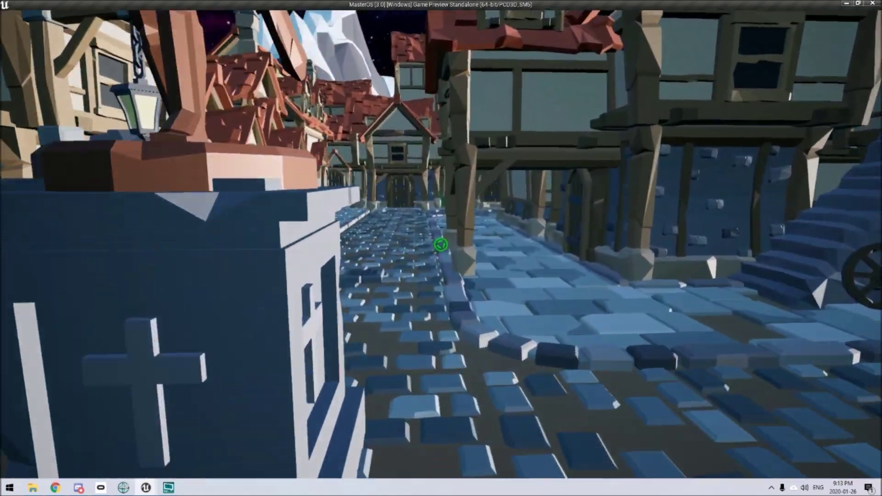
key(w)
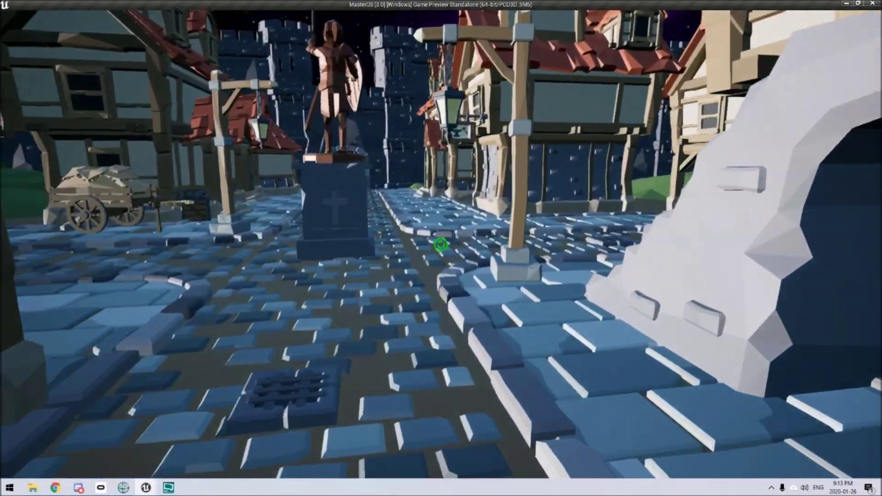
key(w)
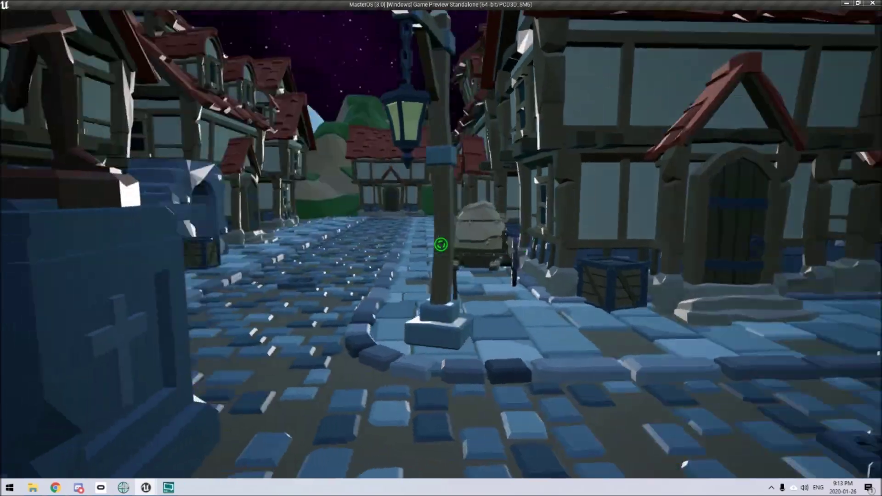